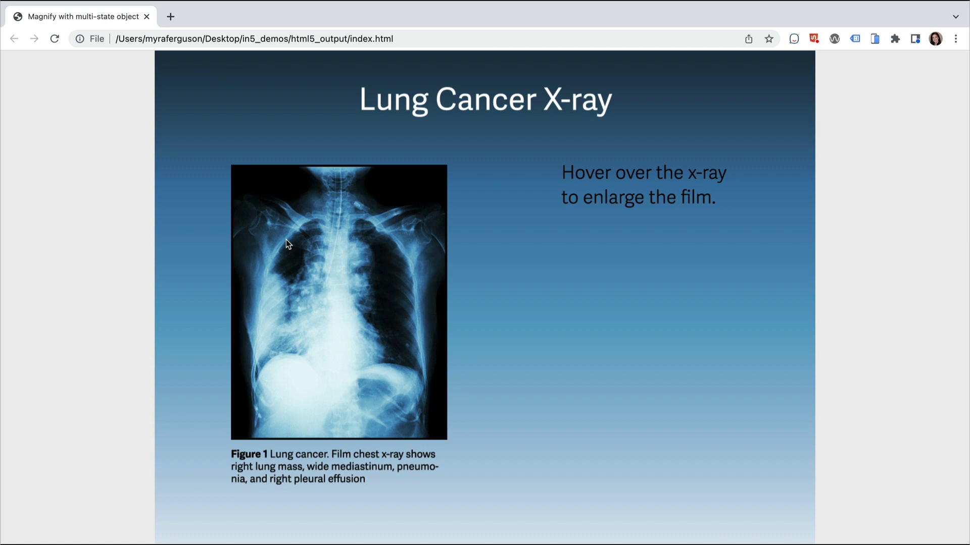
- Dismiss the magnified x-ray view in the browser preview
mouse_move(313, 245)
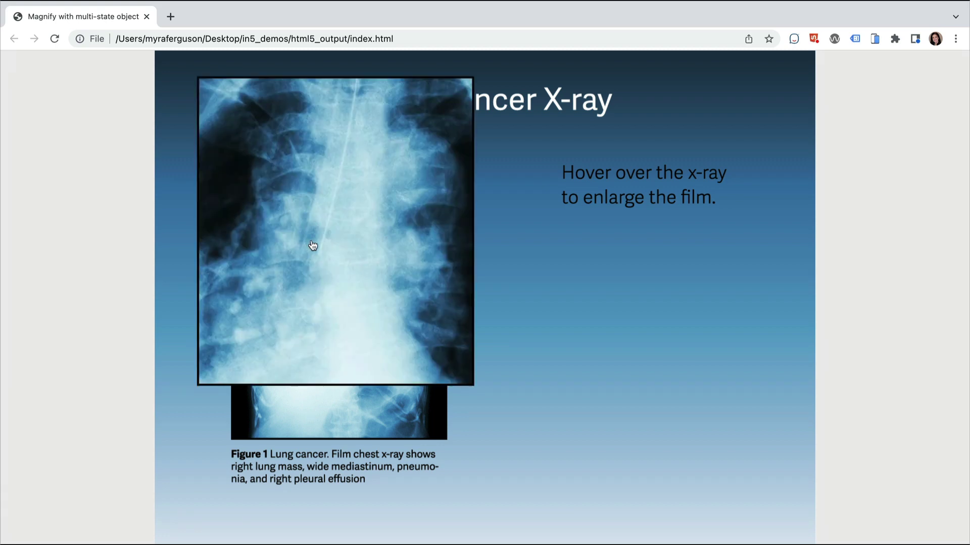
left_click(311, 245)
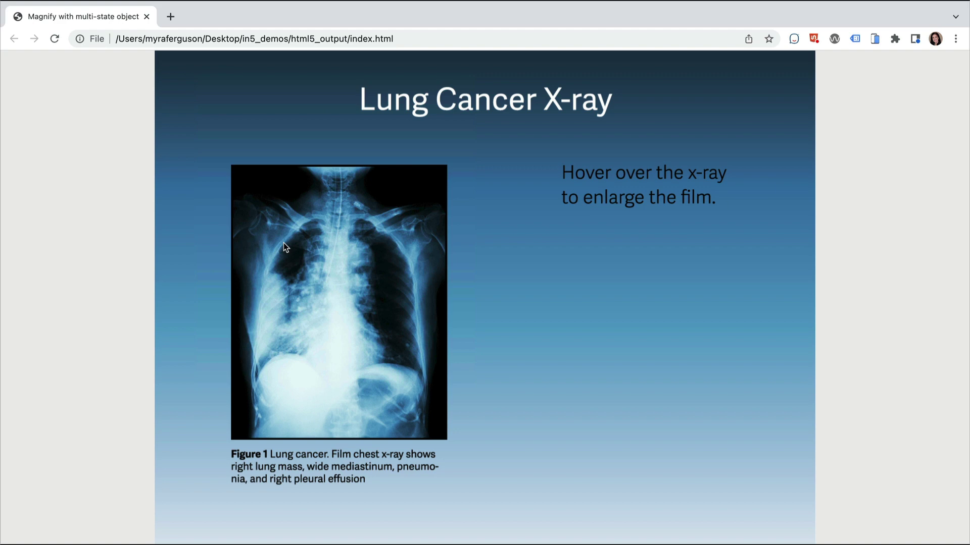
mouse_move(266, 310)
- Back in InDesign, reveal both hidden enlarged x-ray images in Layers and select their frames
key("super+Tab")
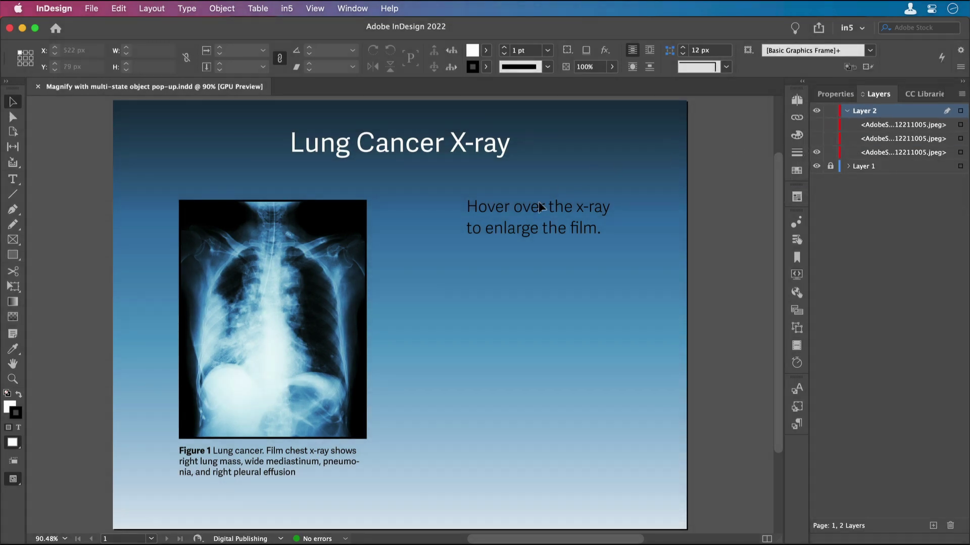
left_click(337, 264)
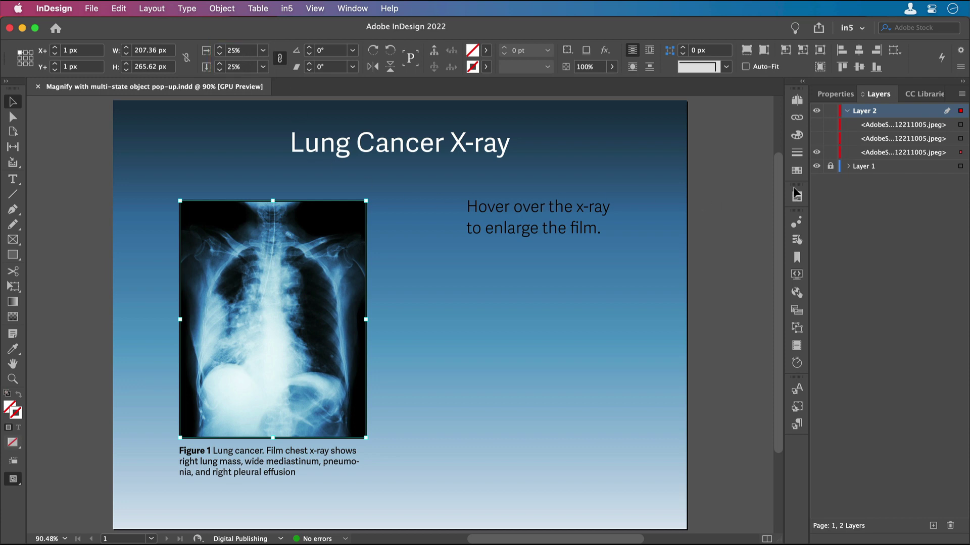
left_click(816, 138)
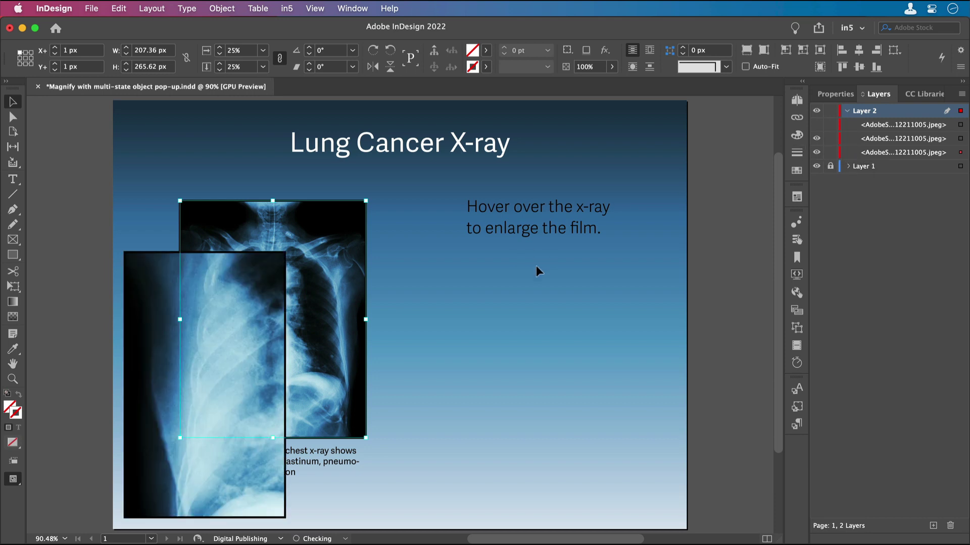
left_click(144, 277)
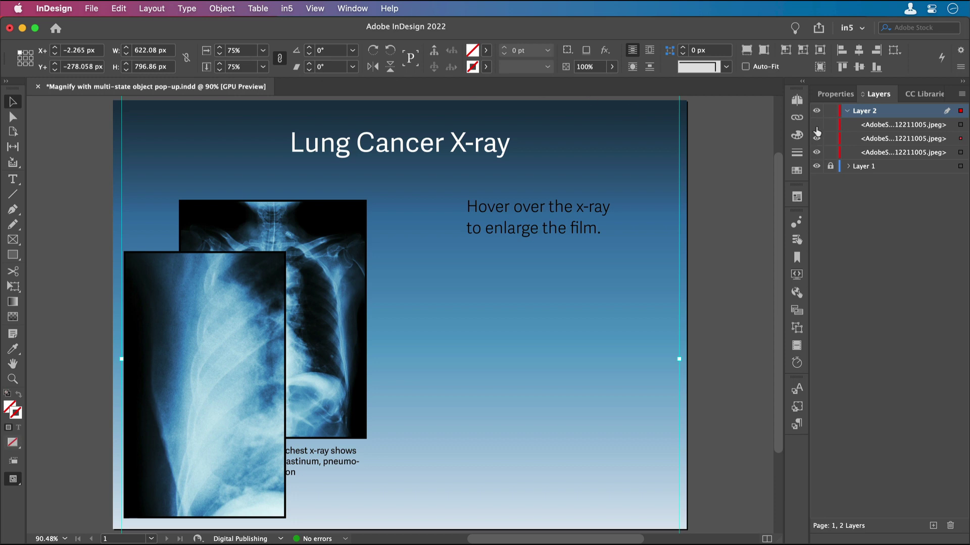
left_click(816, 126)
left_click(292, 189)
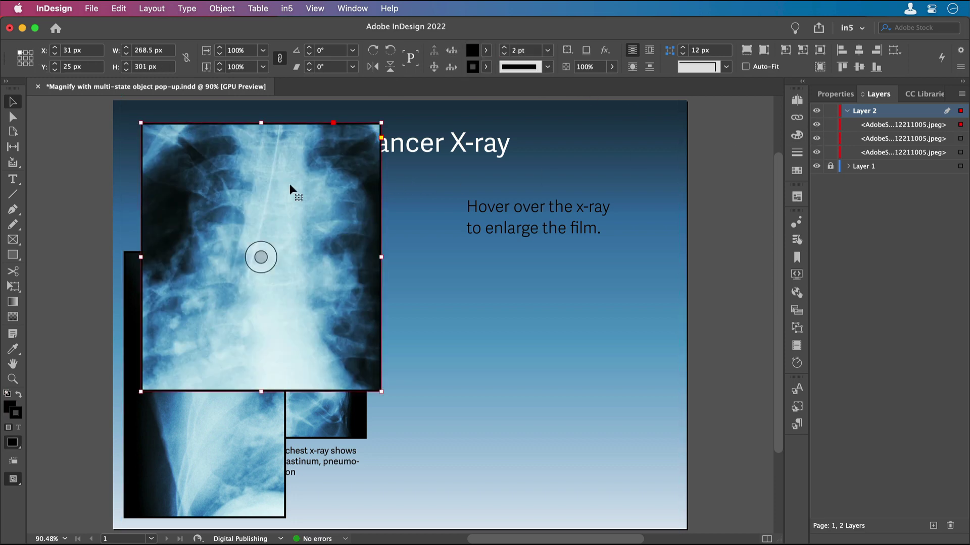
left_click(290, 183)
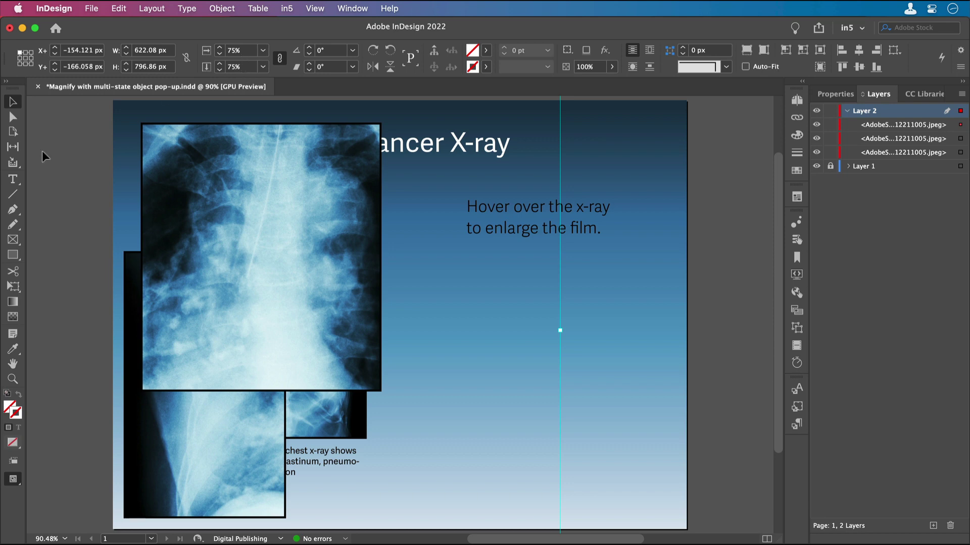
- Convert both enlarged x-ray frames into multi-state object Multi-state 8 and add an empty state
left_click(145, 158)
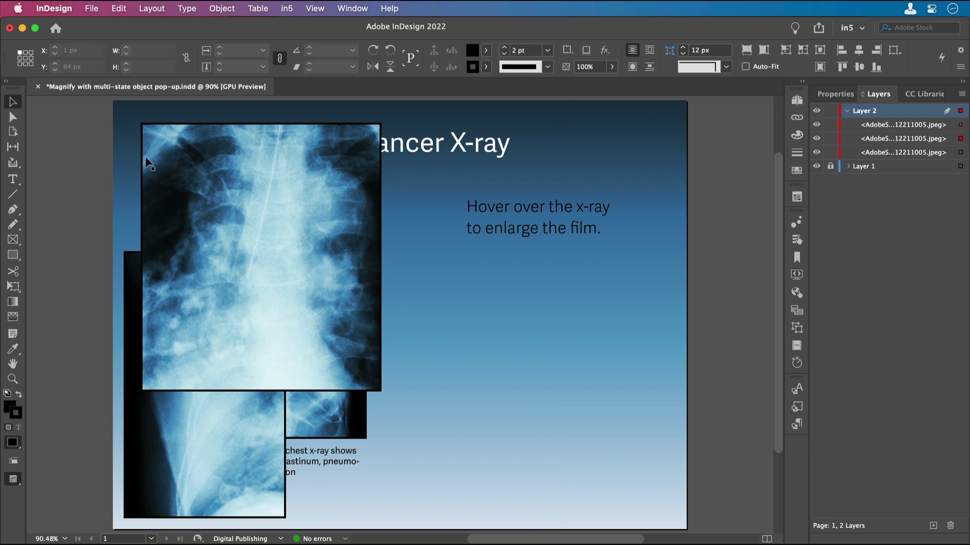
left_click(190, 171)
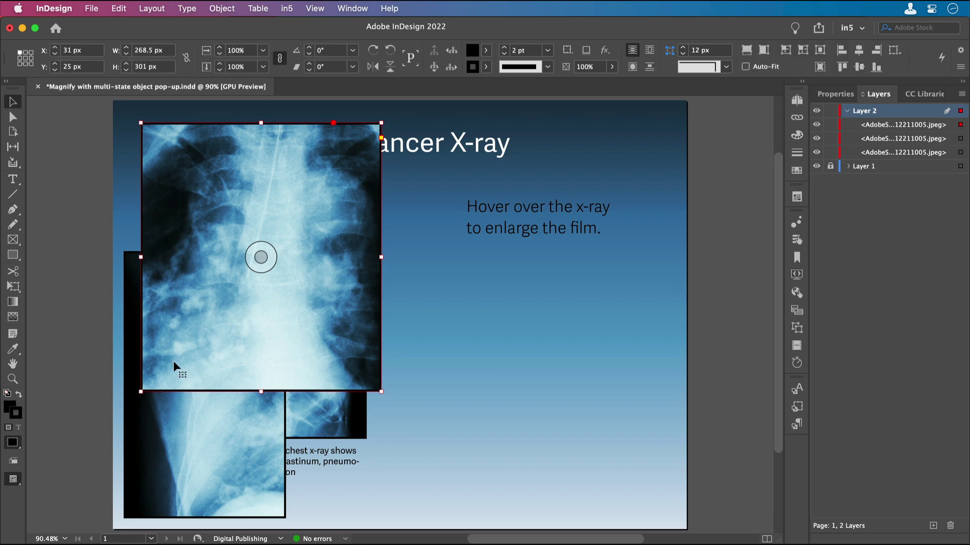
left_click(147, 423, "shift")
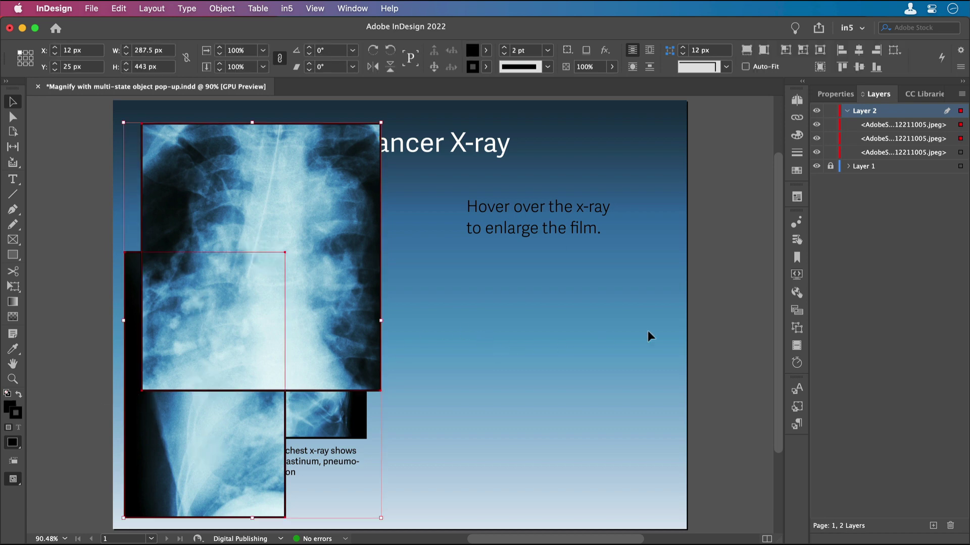
left_click(797, 329)
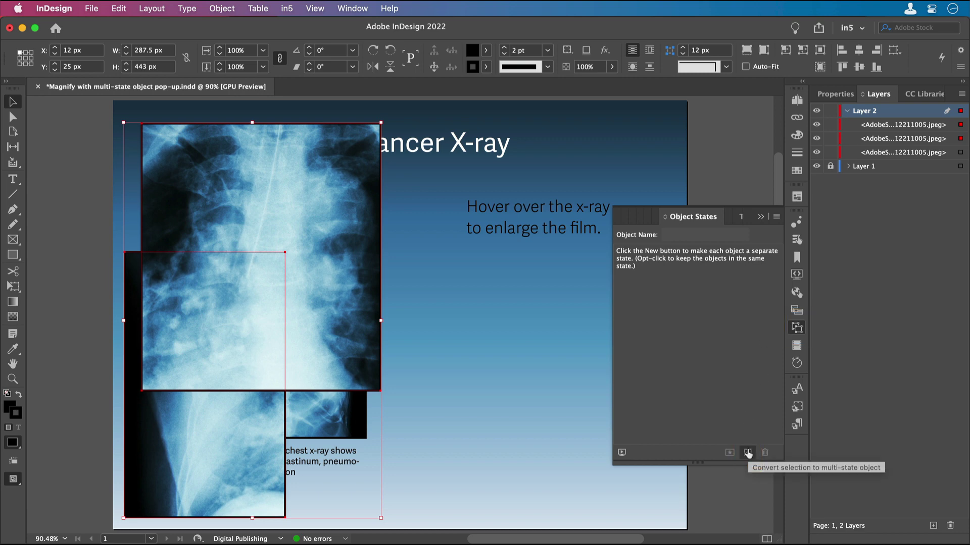
left_click(747, 453)
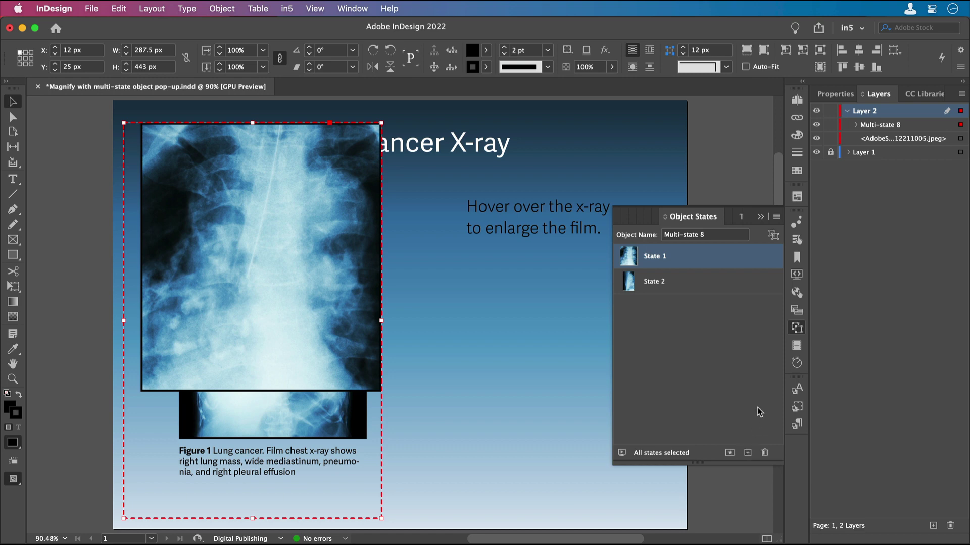
left_click(776, 217)
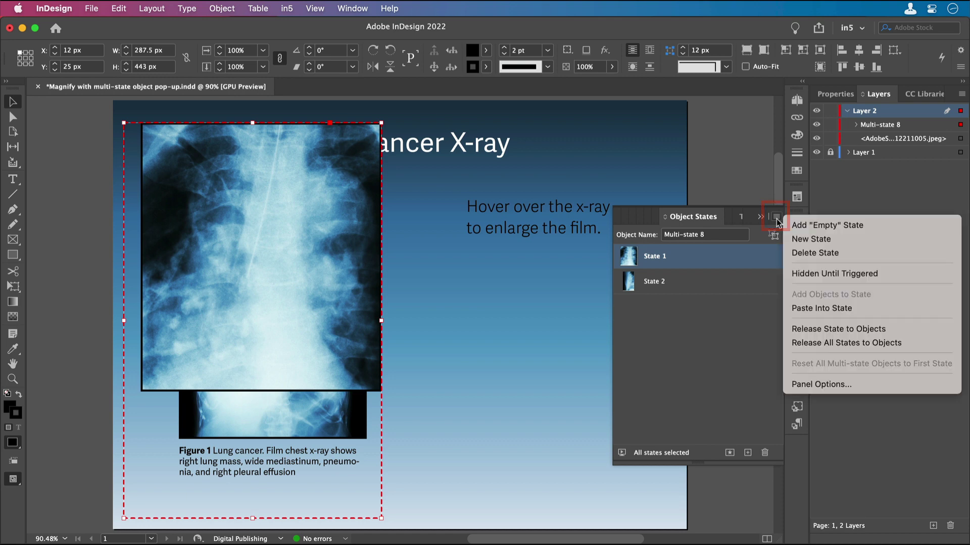
left_click(809, 228)
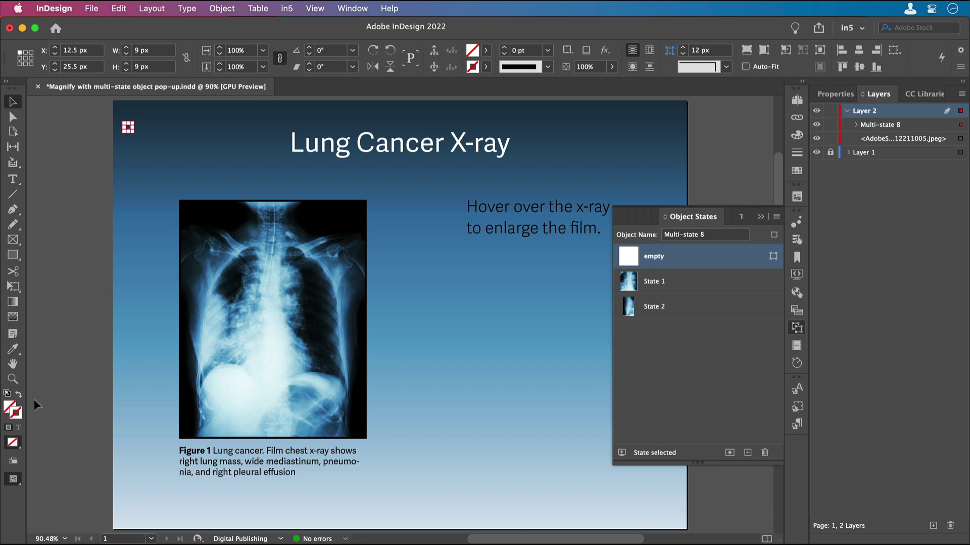
- Draw two rectangles over the x-ray, one upper-centre and one on the left side
left_click(68, 371)
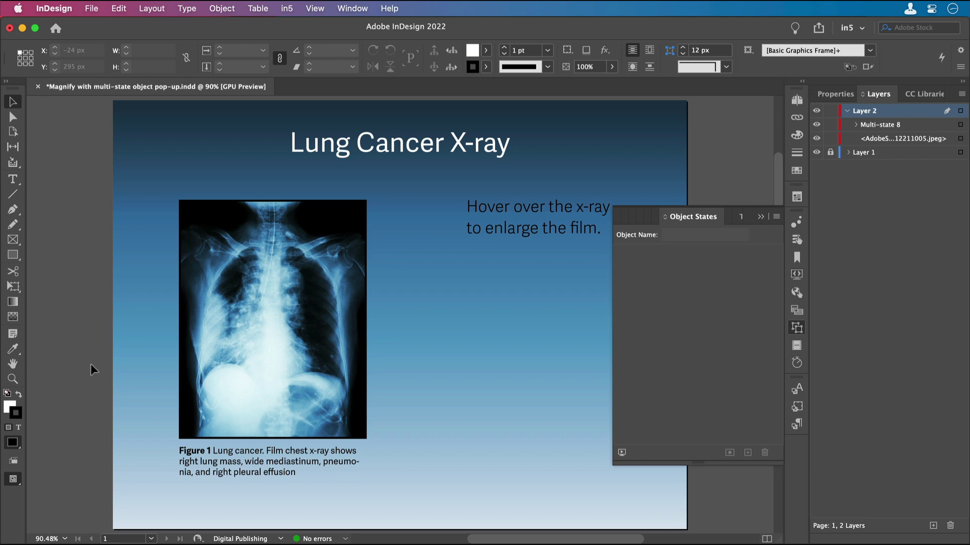
left_click(15, 259)
left_click_drag(242, 254, 303, 329)
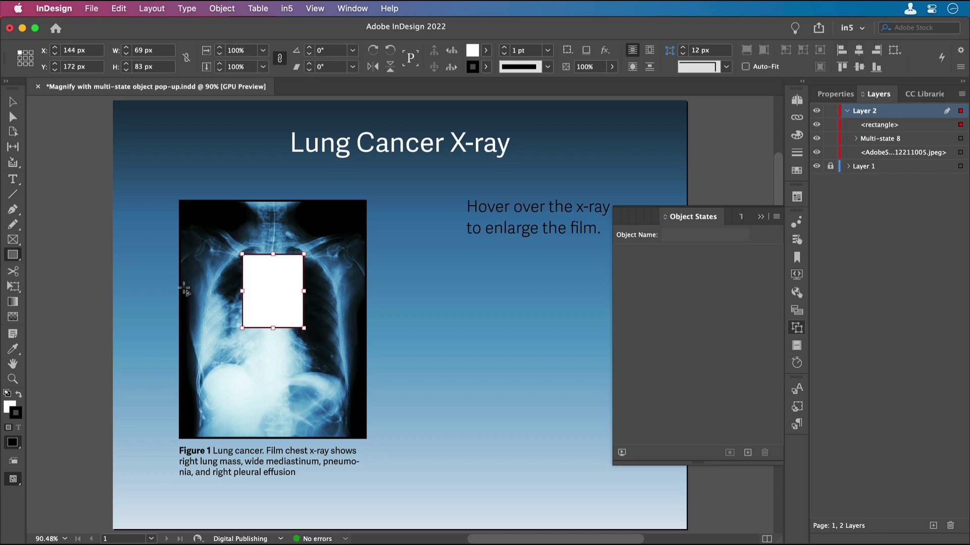
left_click_drag(185, 286, 227, 356)
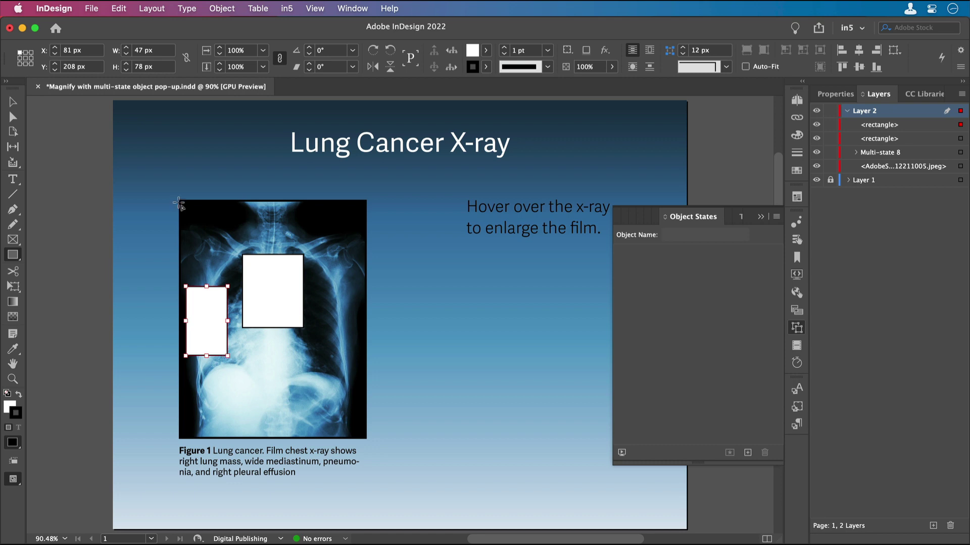
- Set both rectangles' stroke and fill to [None] so they are invisible
left_click(12, 103)
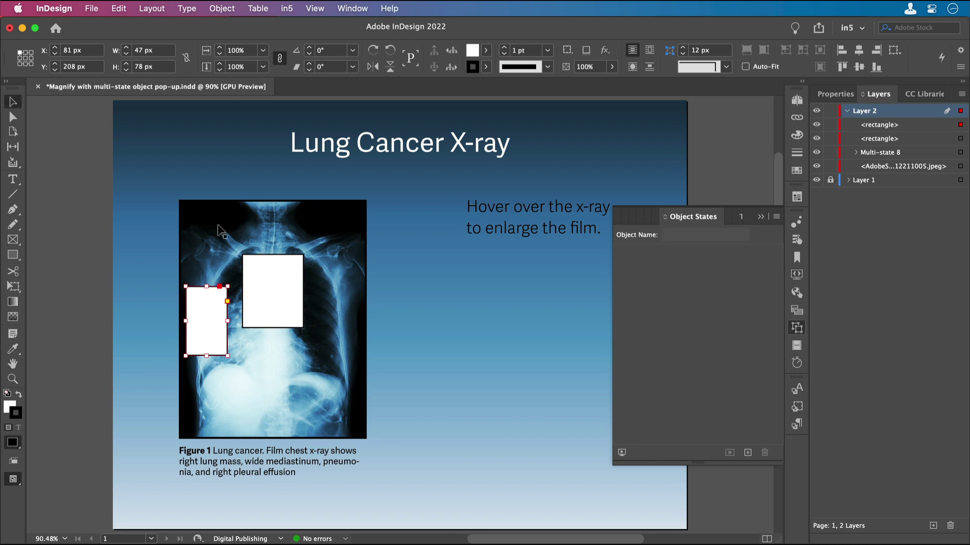
left_click(260, 287, "shift")
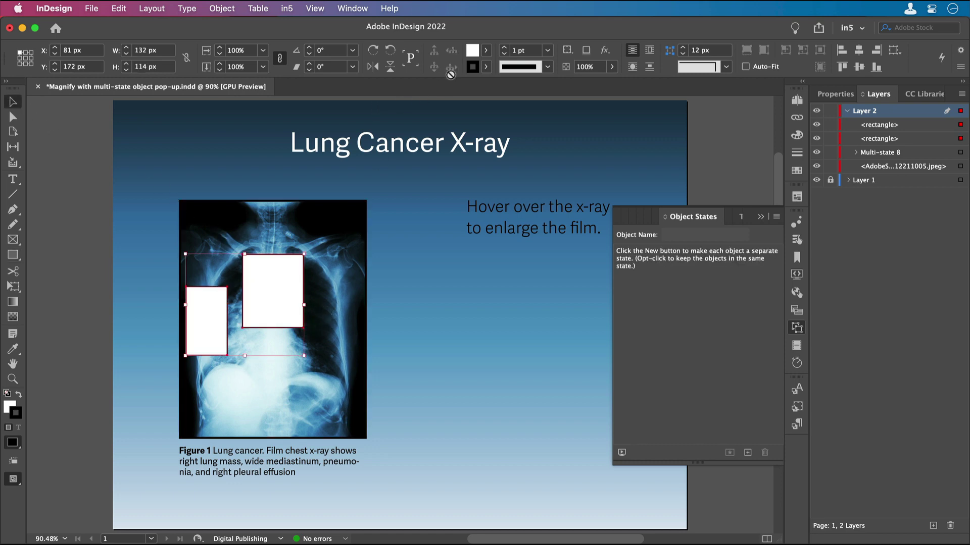
left_click(486, 67)
left_click(376, 106)
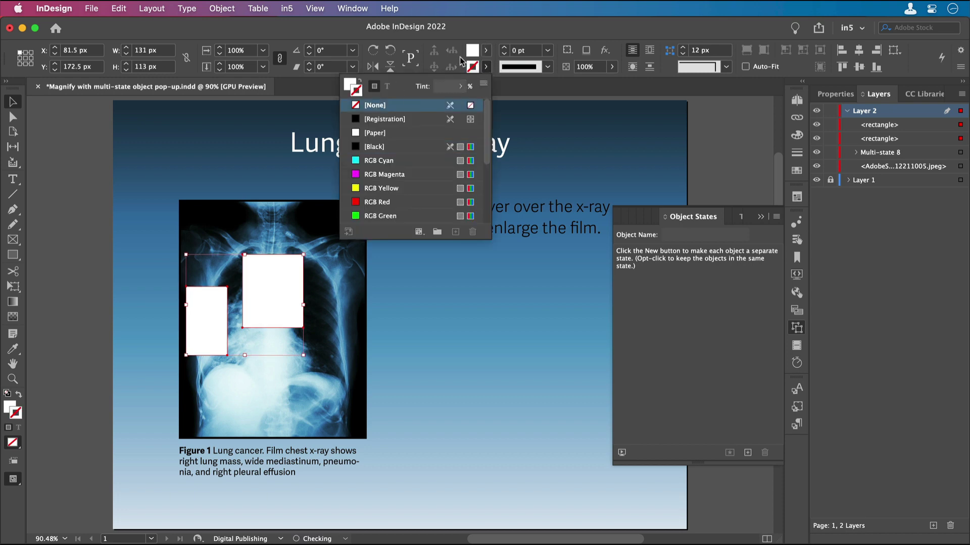
left_click(486, 52)
left_click(384, 89)
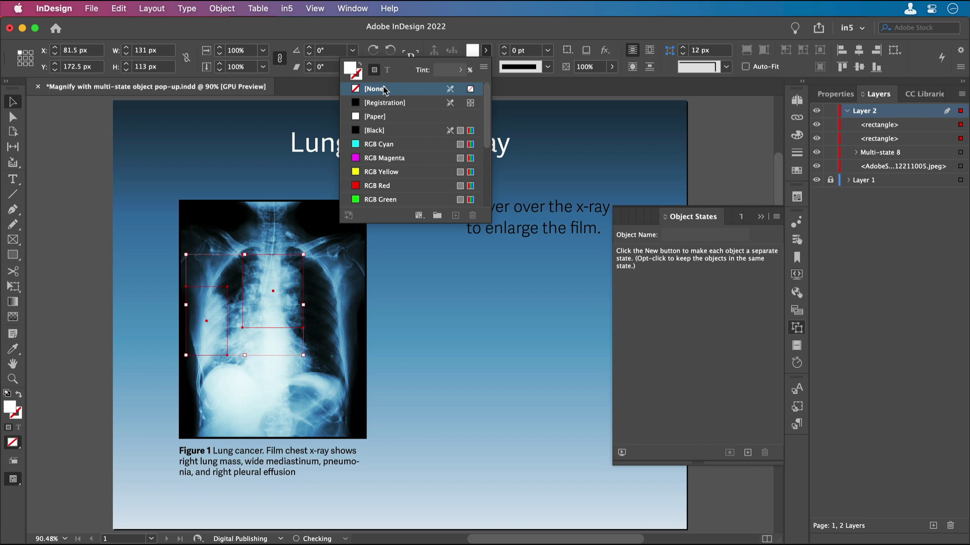
- Make the left rectangle Button 6, going to Multi-state 8's State 2 On Roll Over
left_click(707, 154)
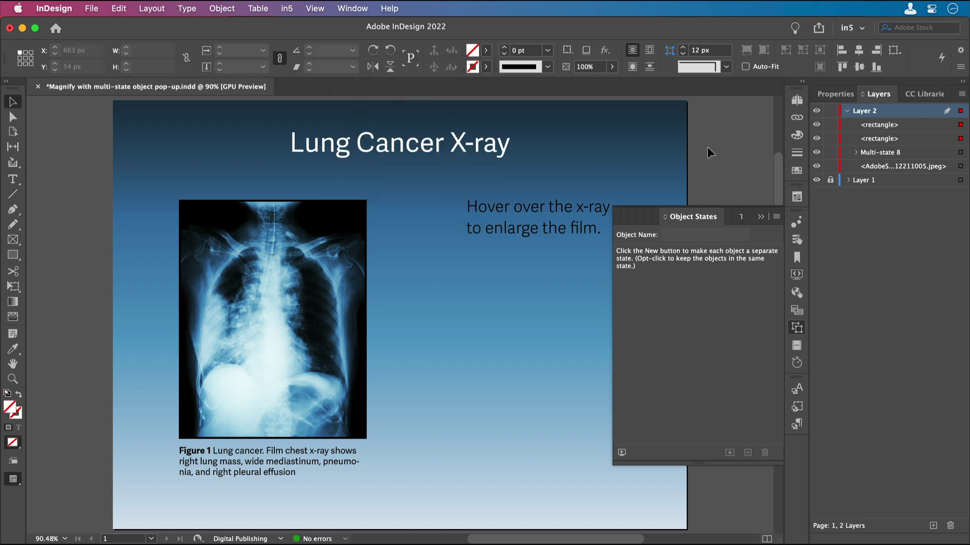
left_click(960, 124)
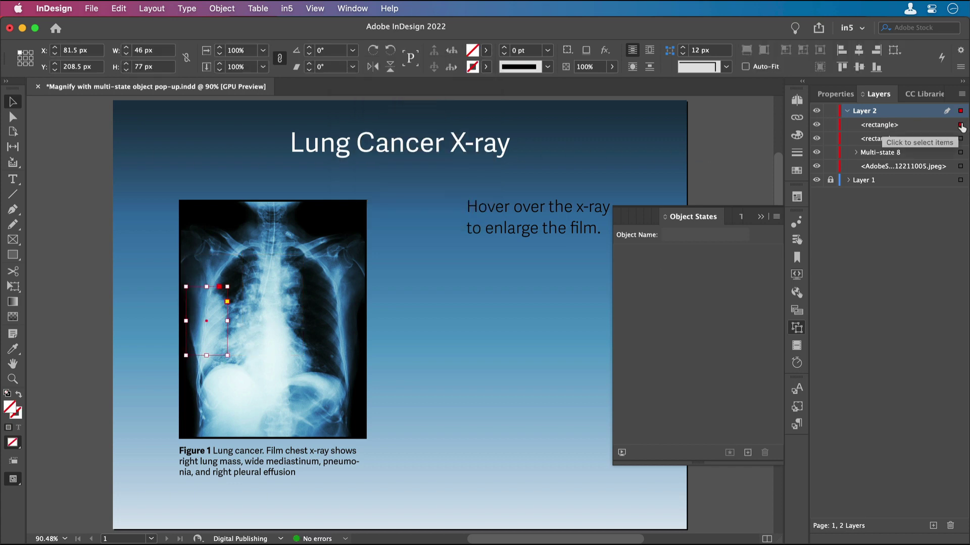
left_click(797, 241)
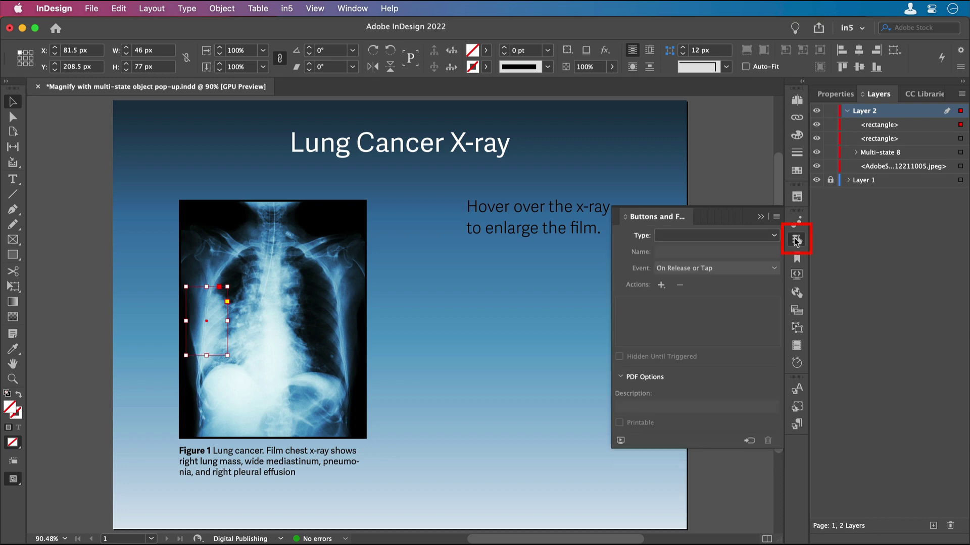
left_click(773, 237)
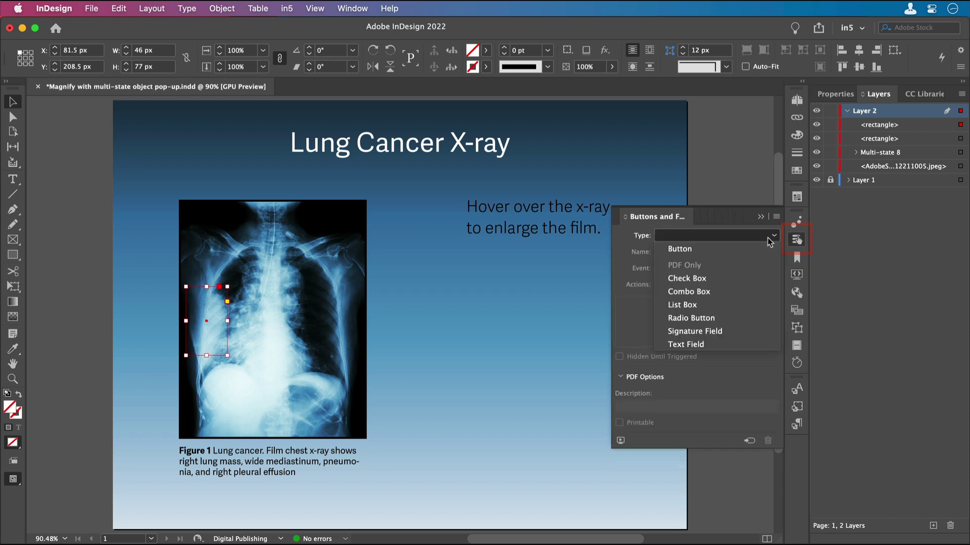
left_click(741, 248)
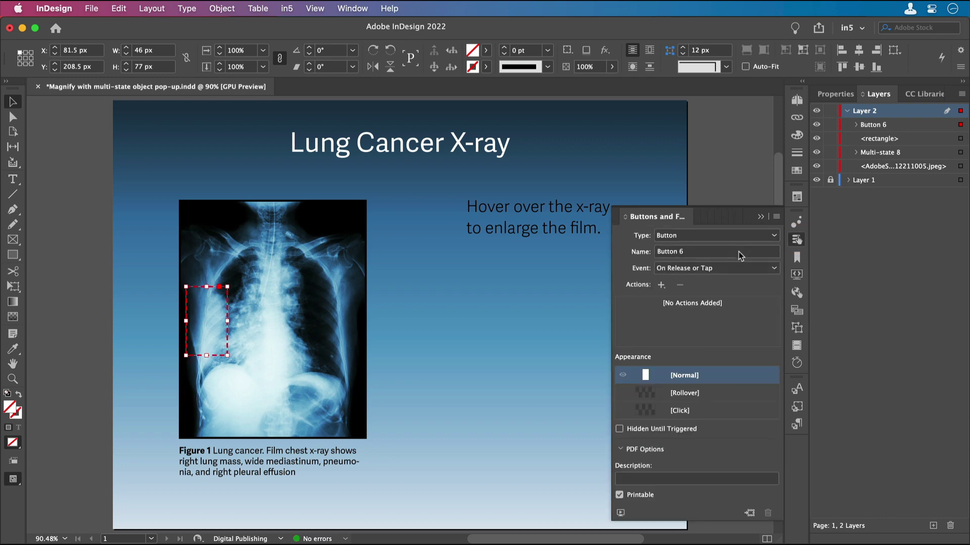
left_click(712, 268)
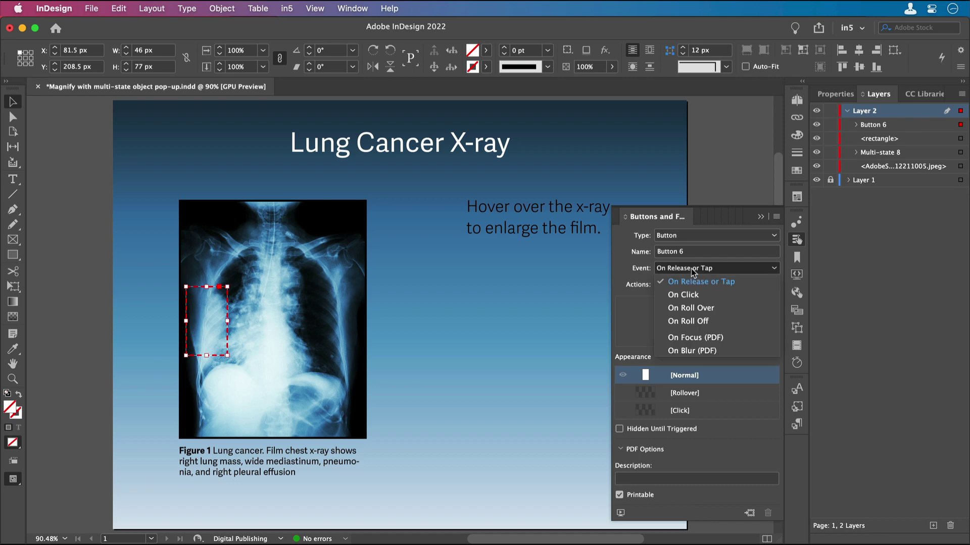
left_click(695, 309)
left_click(661, 286)
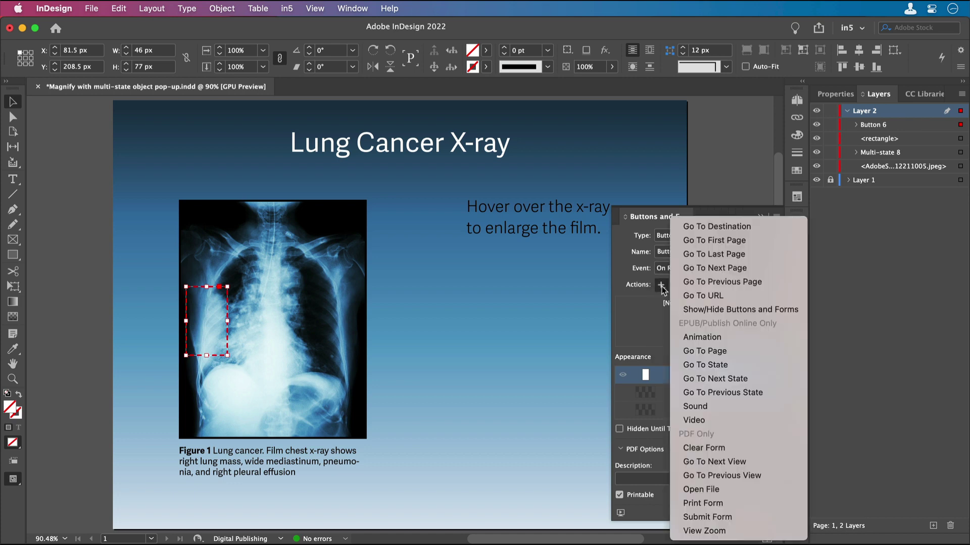
left_click(710, 365)
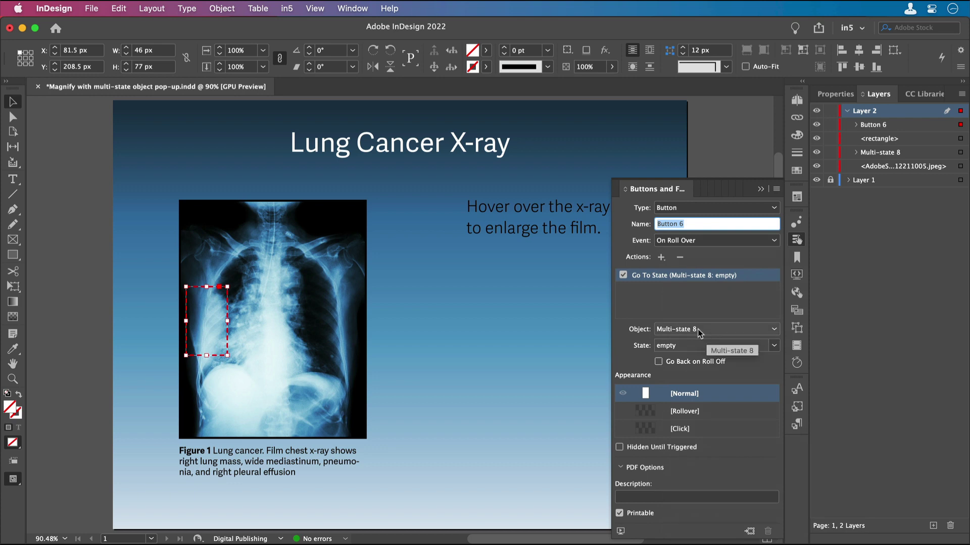
left_click(694, 348)
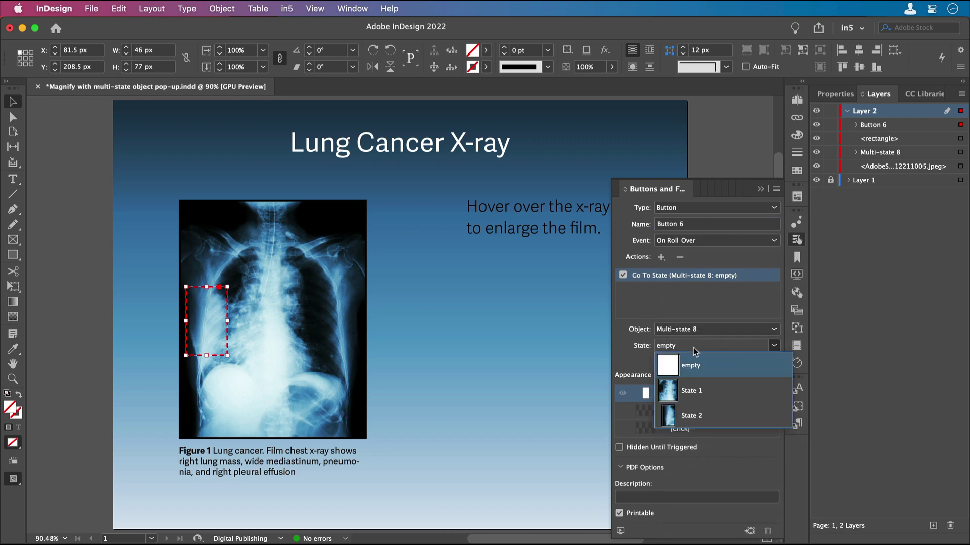
left_click(696, 419)
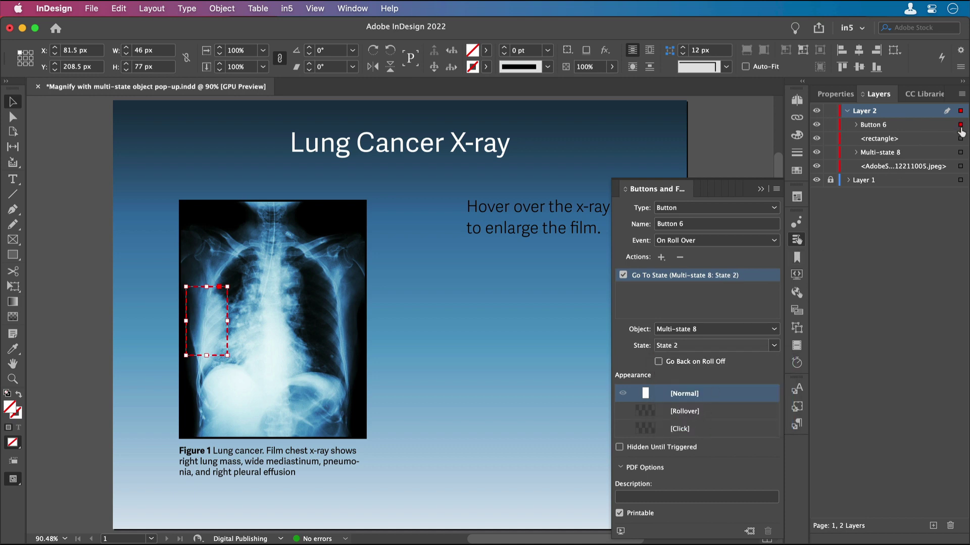
- Make the upper-centre rectangle Button 7 showing State 1 On Roll Over; set Button 6 to go back on roll off
left_click(960, 138)
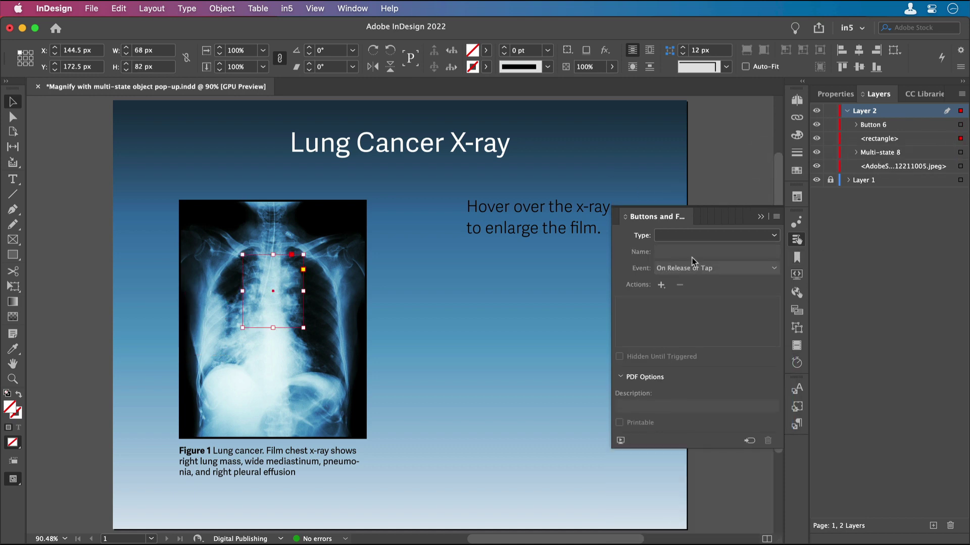
left_click(688, 236)
left_click(686, 249)
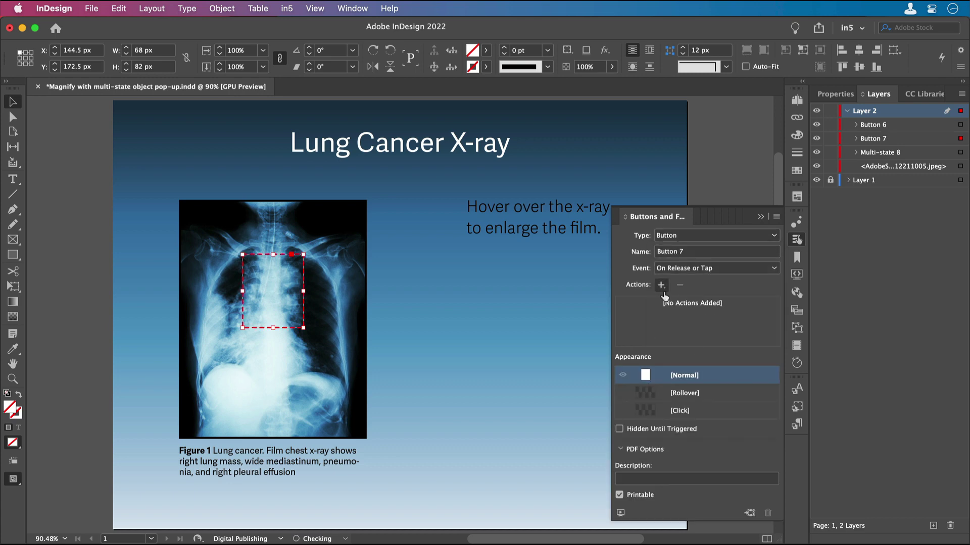
left_click(672, 271)
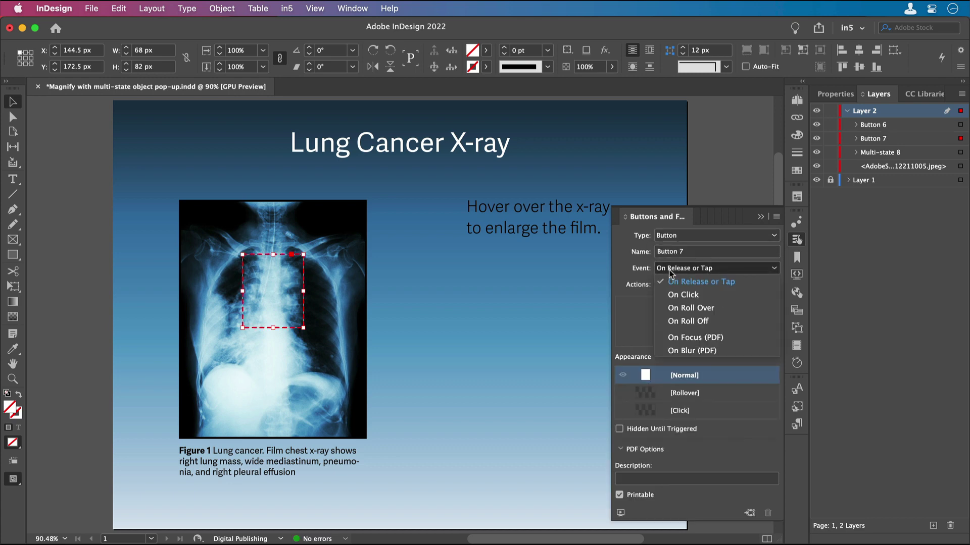
left_click(682, 308)
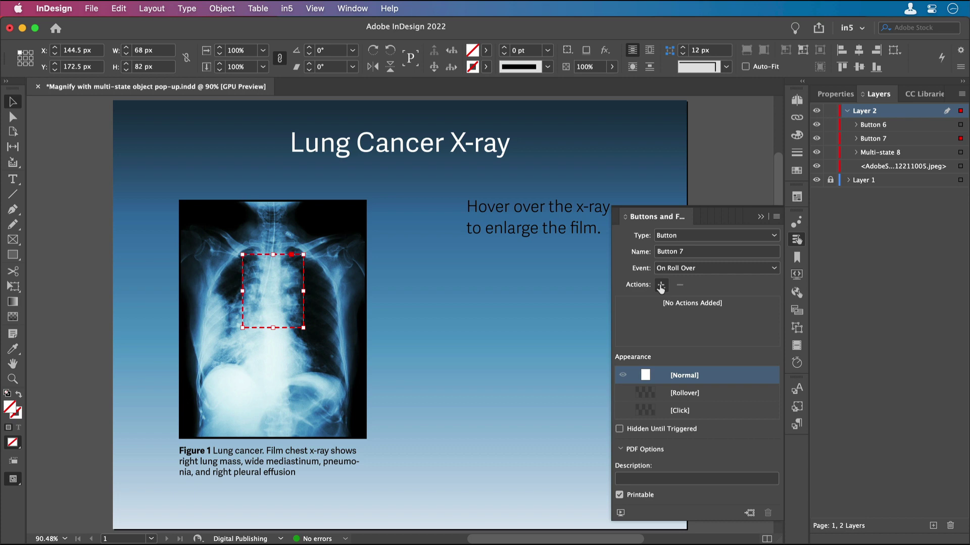
left_click(661, 285)
left_click(709, 364)
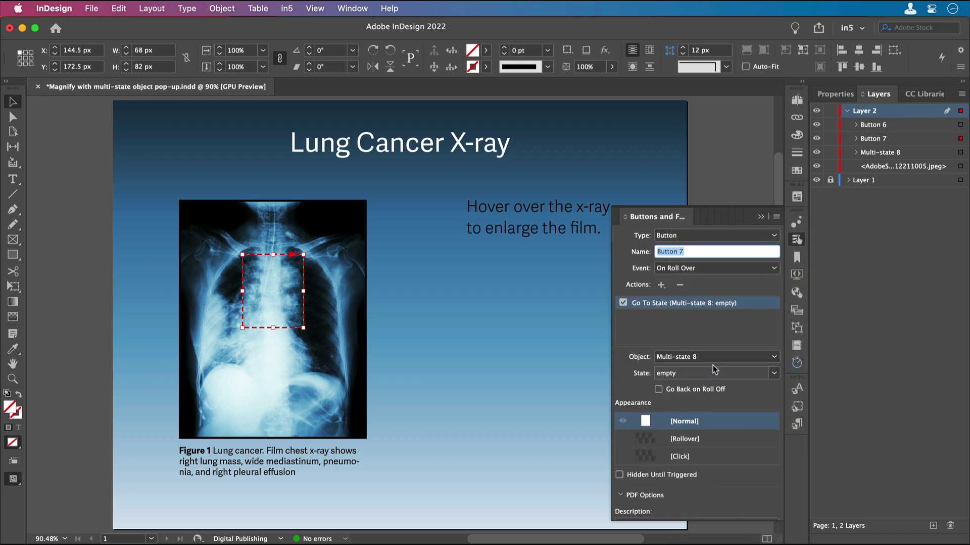
left_click(681, 347)
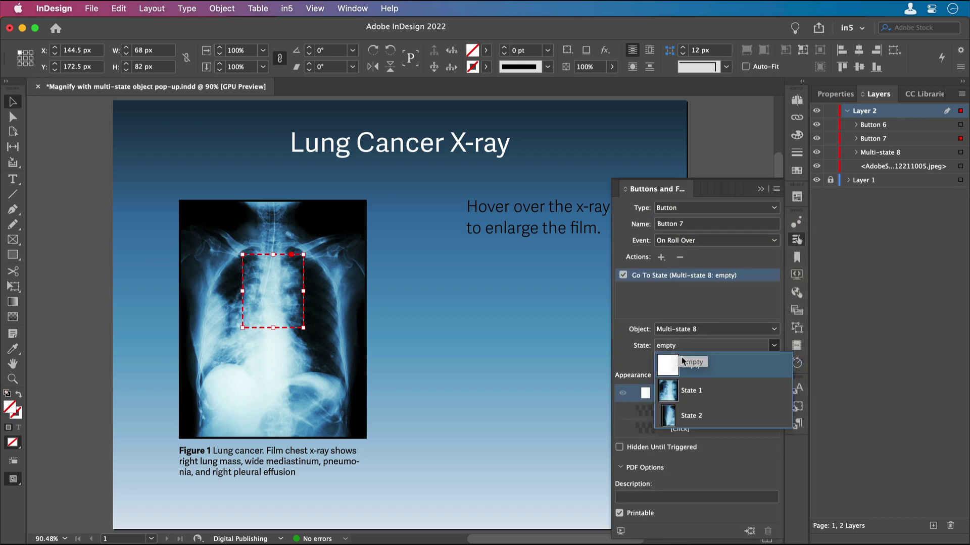
left_click(693, 399)
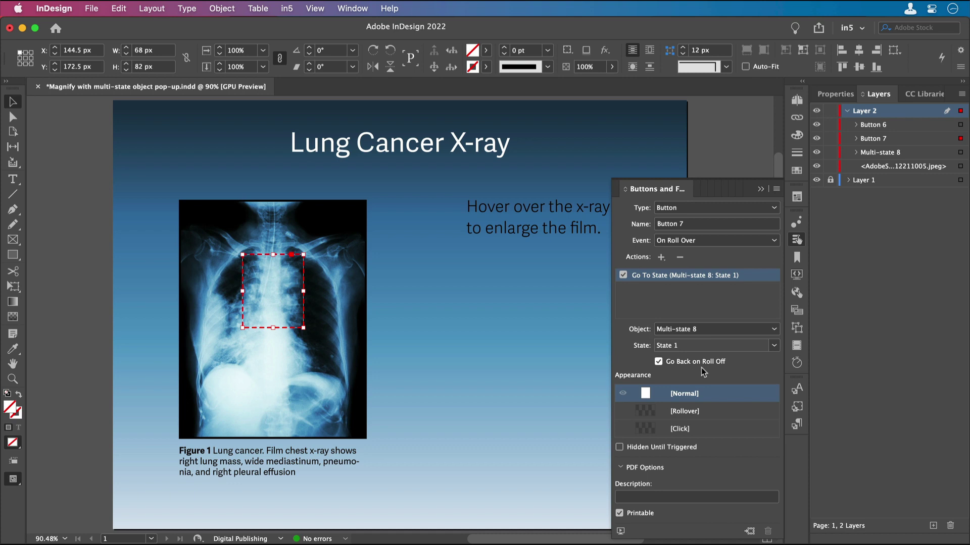
left_click(960, 125)
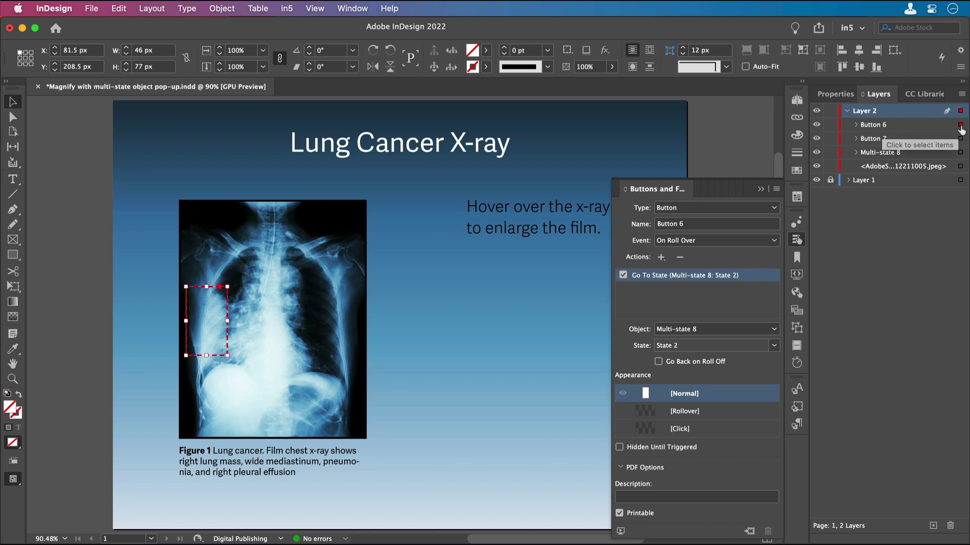
left_click(658, 362)
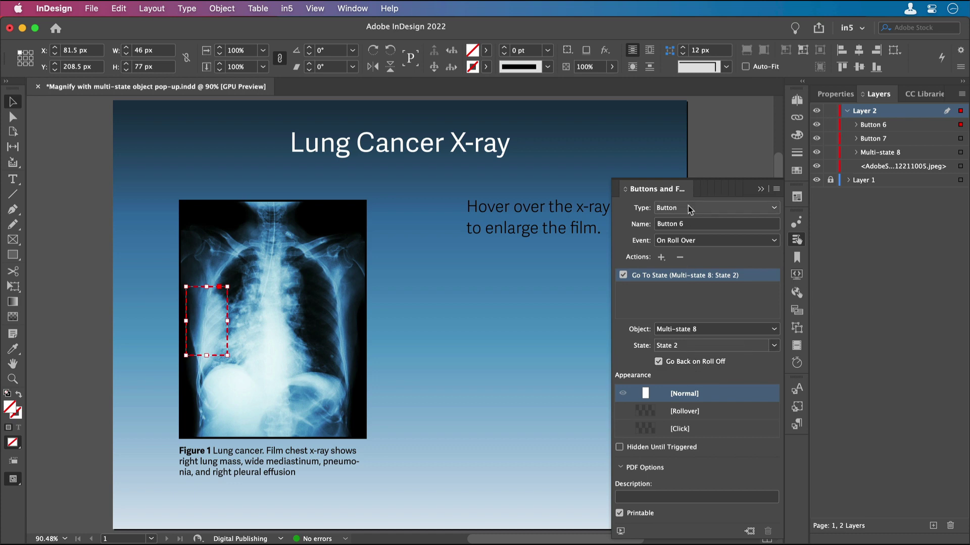
- Save the document and export it to HTML5 with in5
left_click(704, 151)
key("super+s")
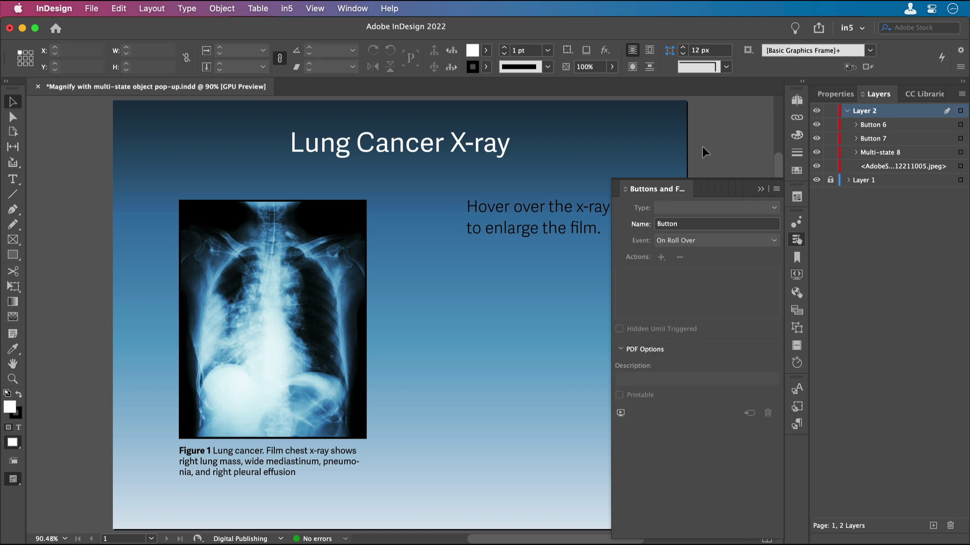
left_click(287, 8)
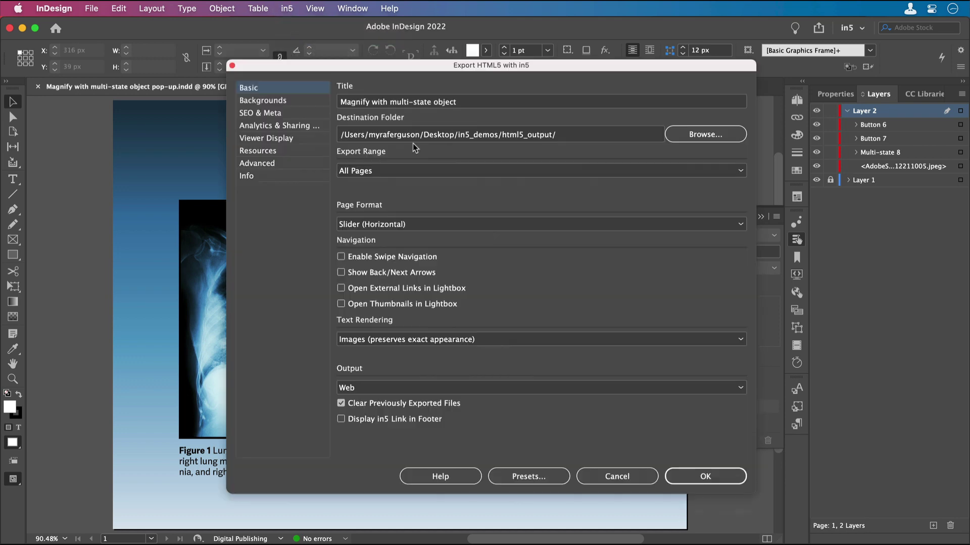
left_click(678, 483)
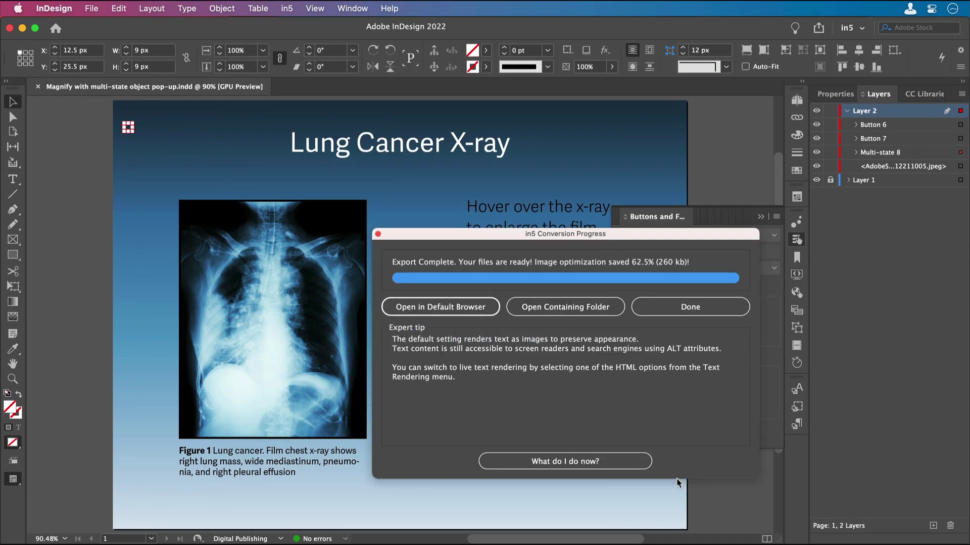
- View the exported page in the default browser and test the magnified x-ray pop-ups over the film
left_click(451, 307)
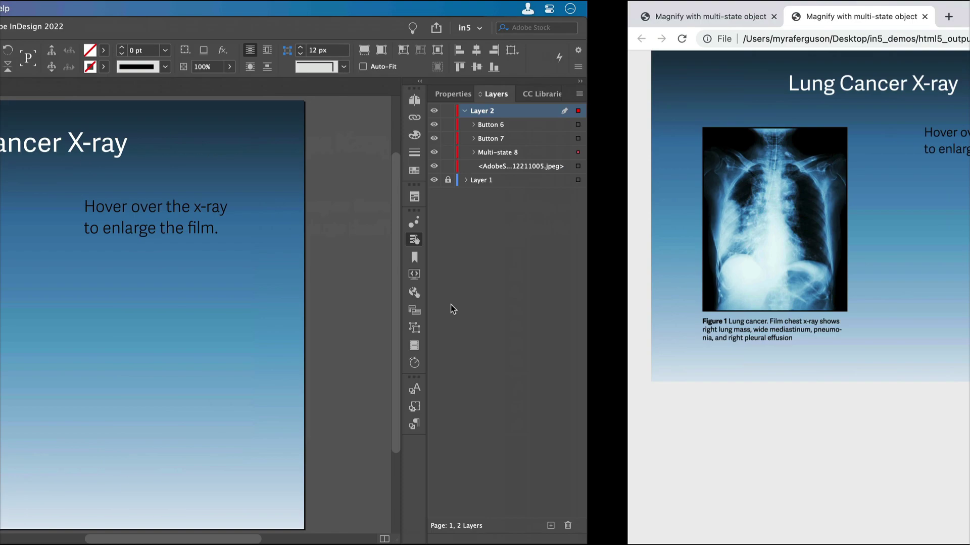
mouse_move(343, 270)
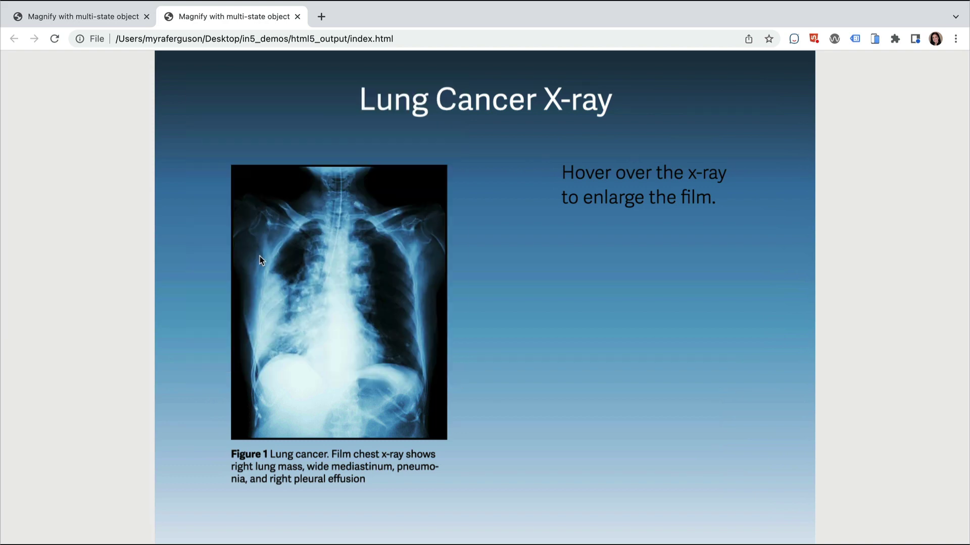
mouse_move(270, 317)
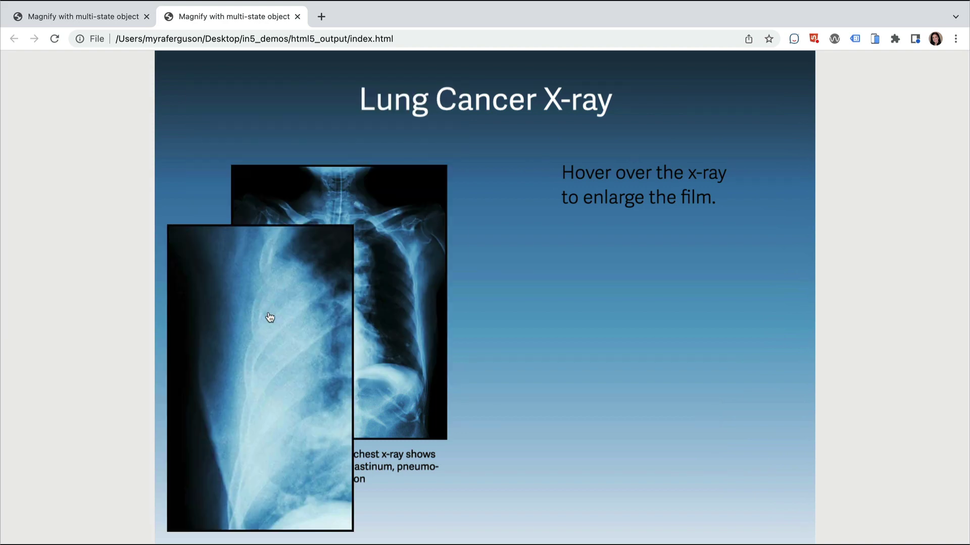